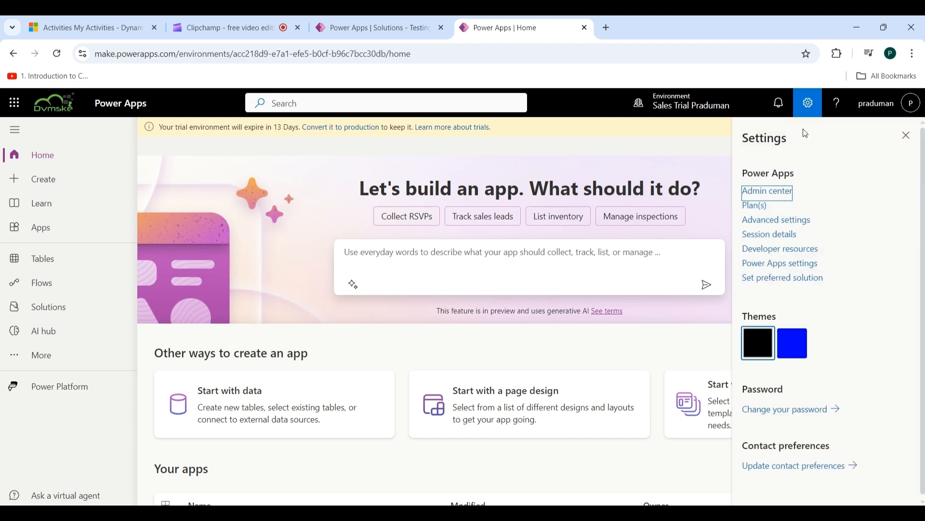
# Open the Auto-Numbering settings in the Administration area of the environment's advanced settings.
pyautogui.click(777, 221)
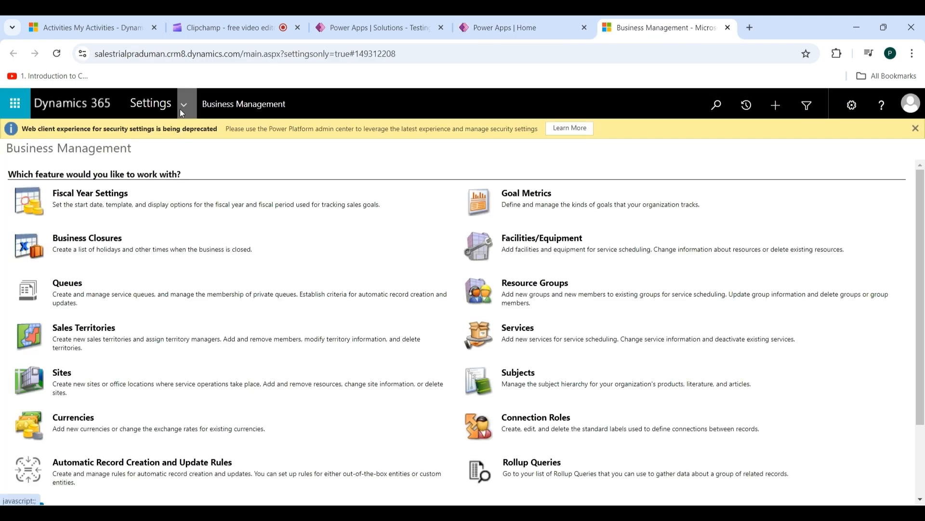
pyautogui.click(184, 106)
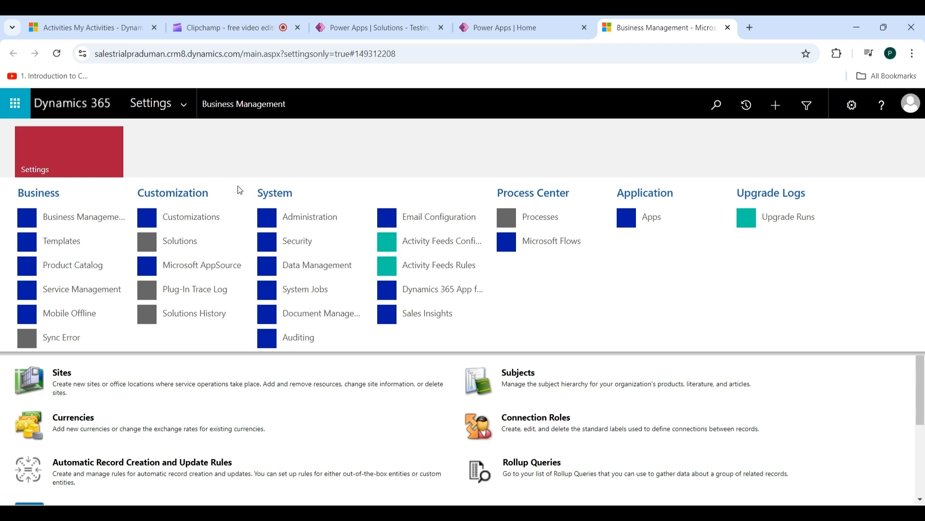
pyautogui.click(309, 217)
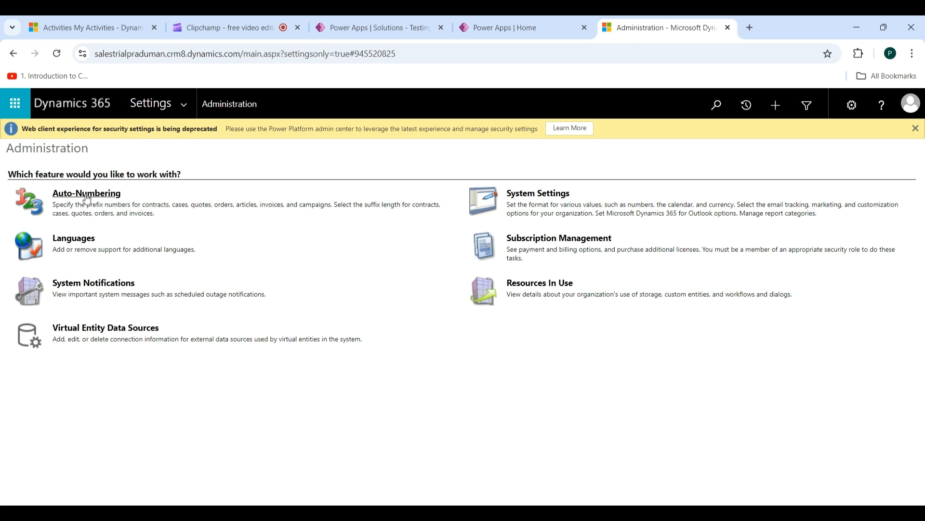
pyautogui.click(85, 195)
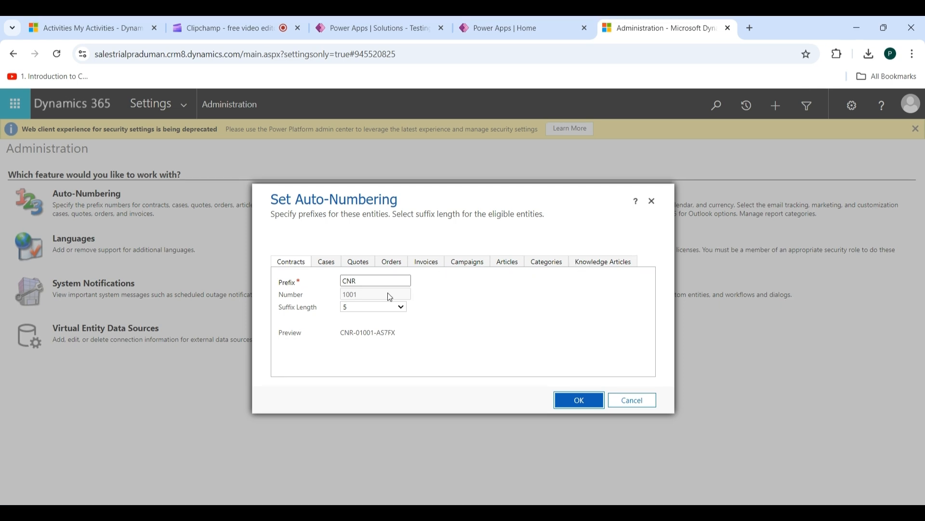
# Examine the prefix and the available suffix lengths in the auto-numbering settings for cases.
pyautogui.click(327, 263)
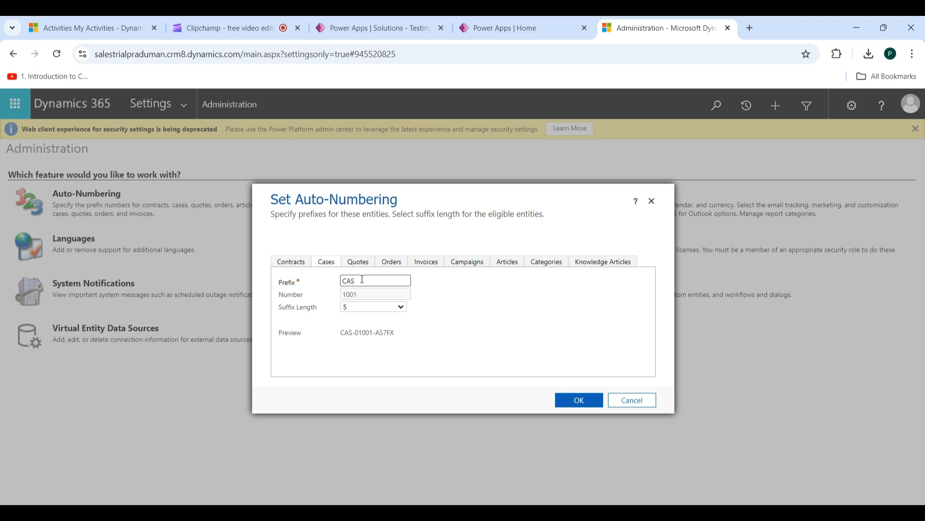
pyautogui.moveTo(363, 280); pyautogui.dragTo(337, 285)
pyautogui.click(376, 307)
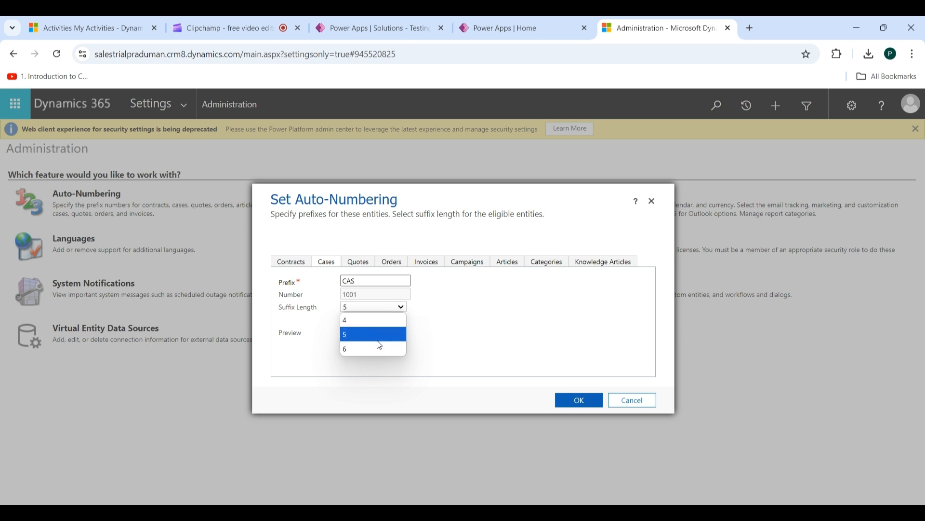
pyautogui.click(436, 313)
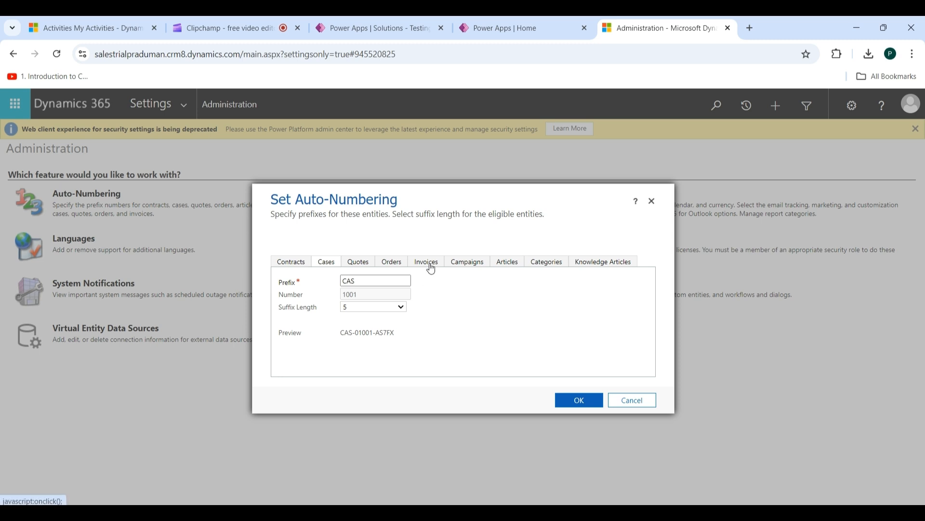
# Switch to Sales Hub and view the list of active cases with their case numbers.
pyautogui.click(124, 27)
pyautogui.scroll(-8, 61, 343)
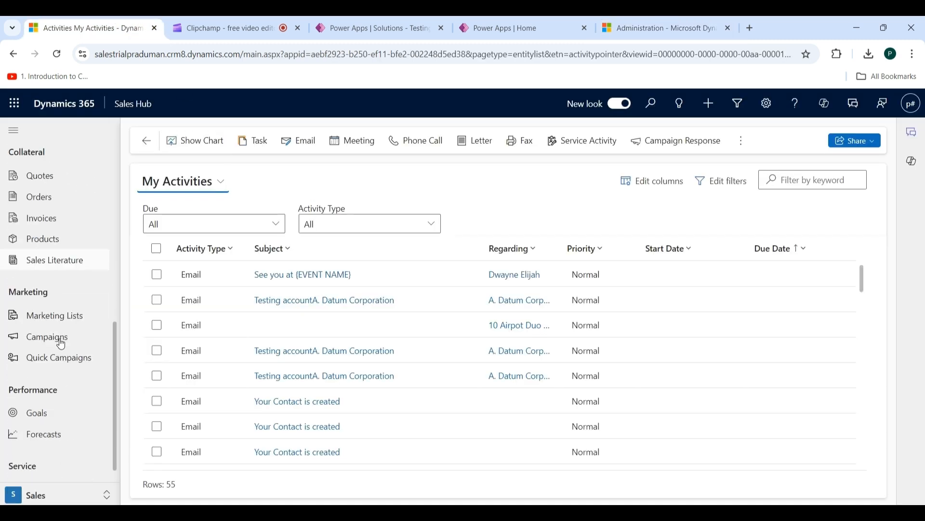
pyautogui.click(42, 474)
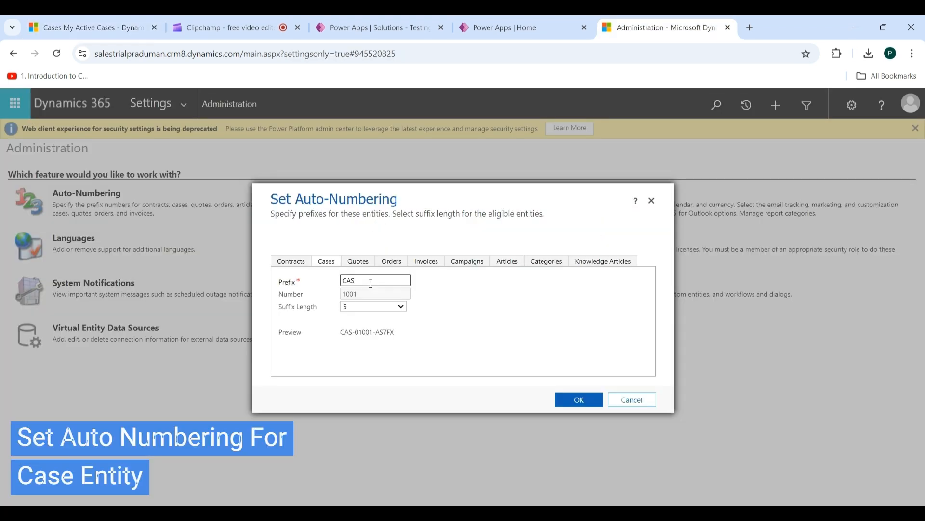
# Set the case auto-numbering prefix to CDS and the suffix length to 4, accept the change for all auto-numbered records, and save the settings.
pyautogui.moveTo(368, 283); pyautogui.dragTo(333, 282)
pyautogui.click(363, 279)
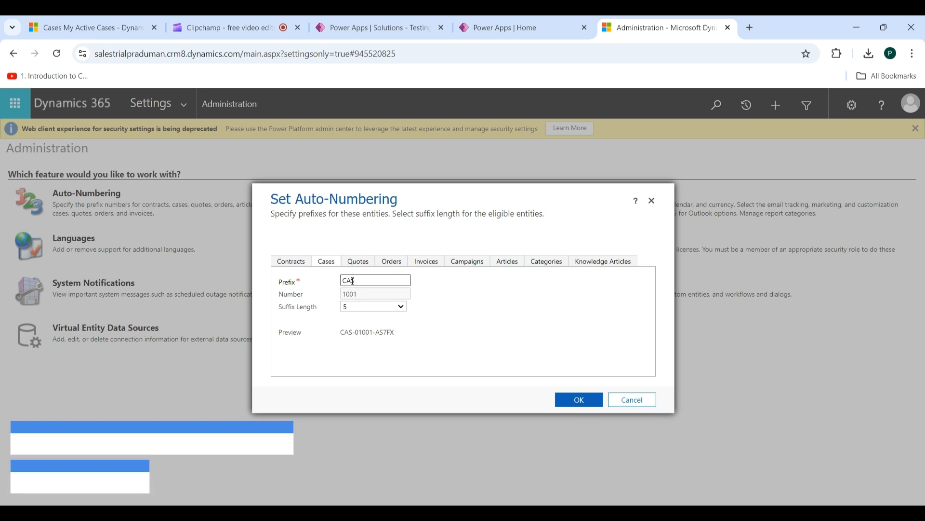
pyautogui.click(353, 281)
pyautogui.press('BackSpace')
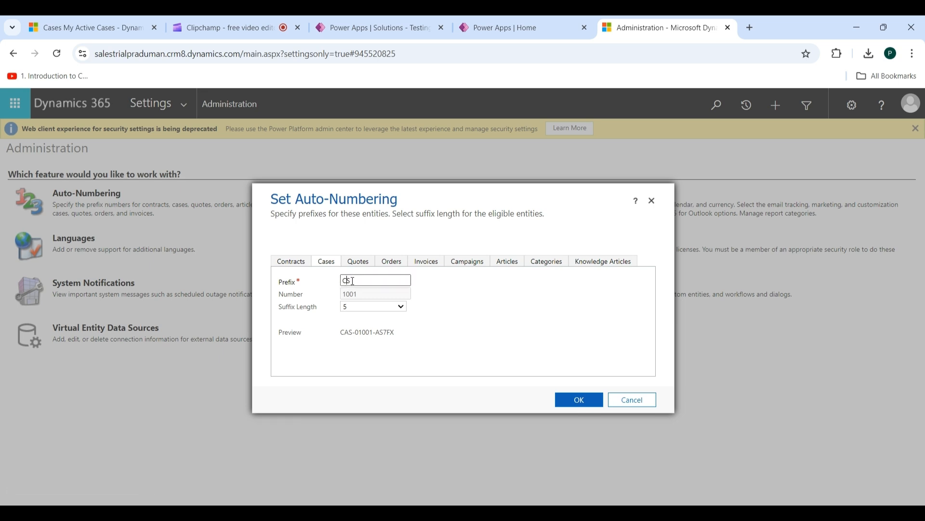
pyautogui.write('D')
pyautogui.click(403, 308)
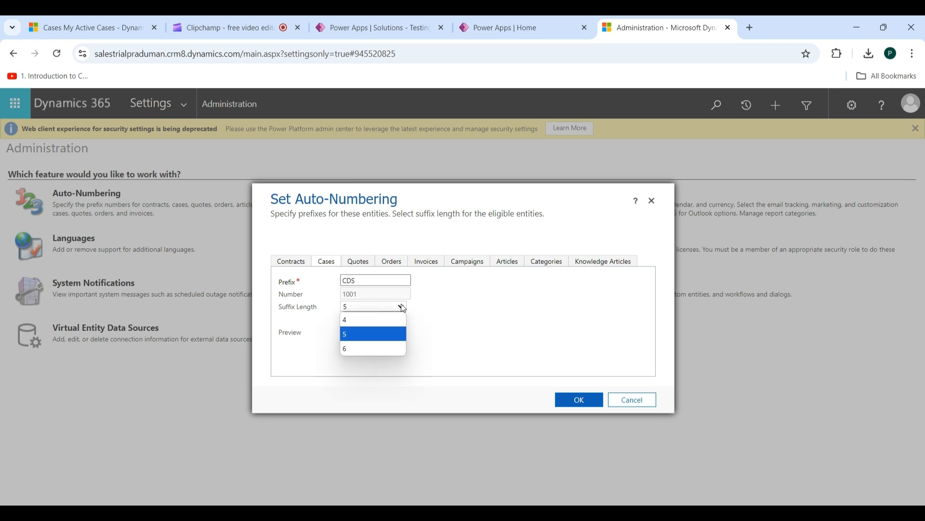
pyautogui.click(384, 318)
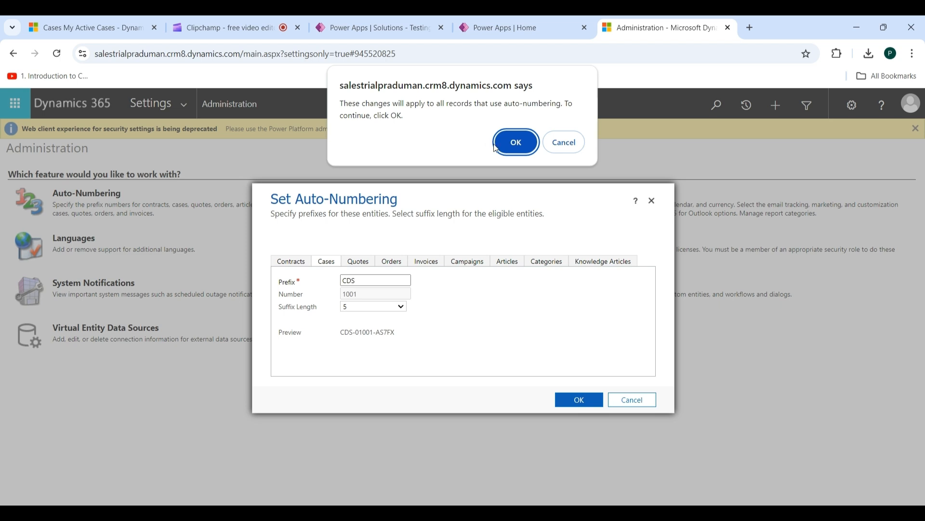
pyautogui.click(514, 143)
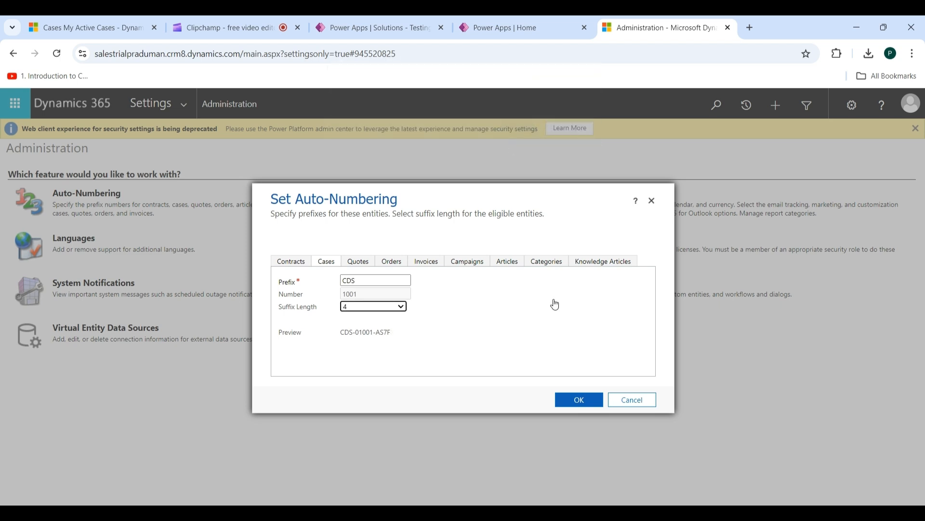
pyautogui.click(580, 400)
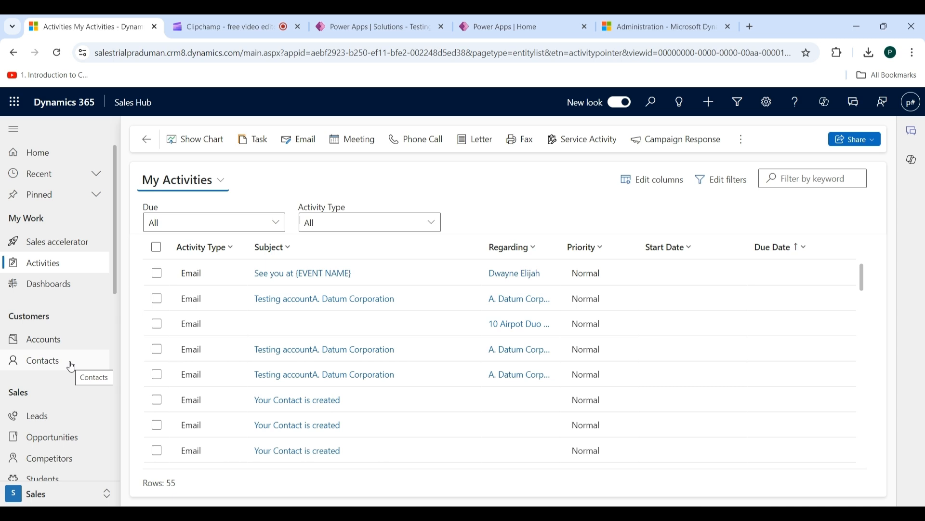
# Create and save a case in Sales Hub titled "Test Case" with A. Datum Corporation as the customer.
pyautogui.scroll(-8, 72, 366)
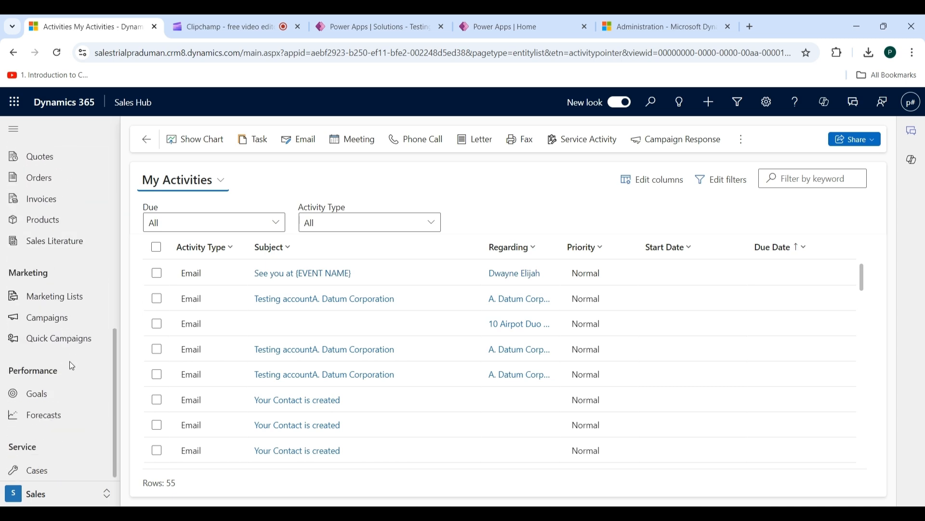
pyautogui.click(46, 474)
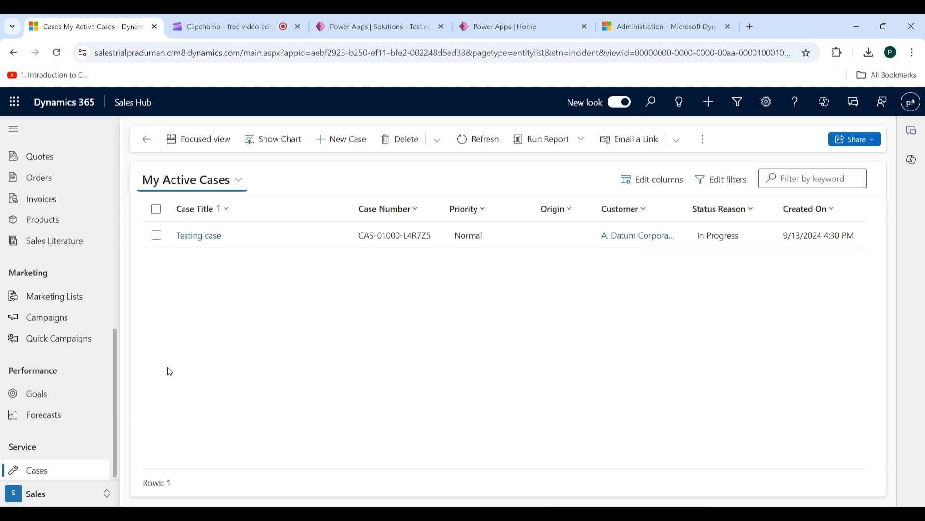
pyautogui.click(339, 140)
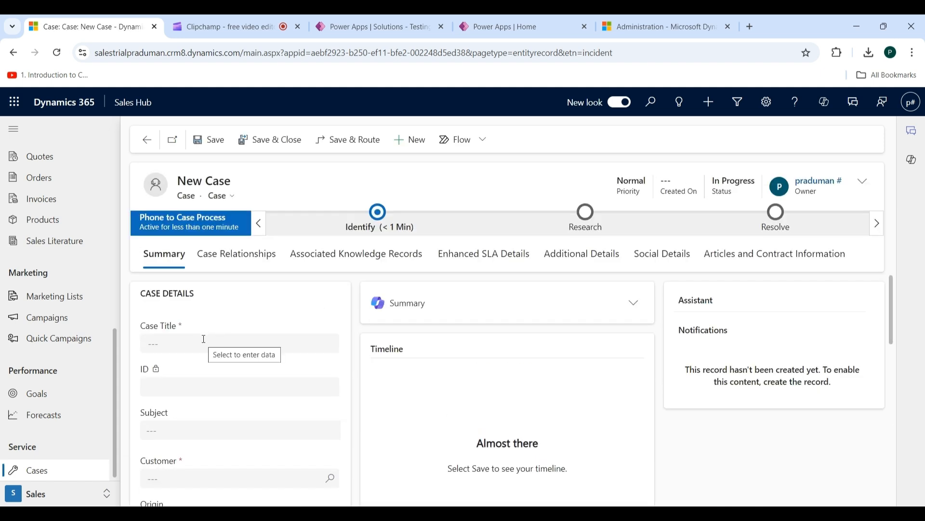
pyautogui.click(204, 340)
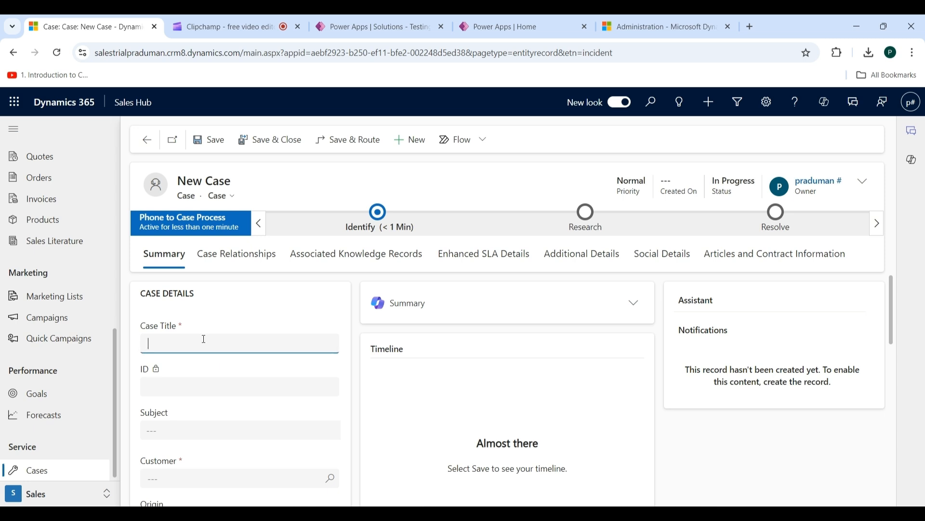
pyautogui.write('Test Case')
pyautogui.scroll(-2, 231, 385)
pyautogui.click(336, 383)
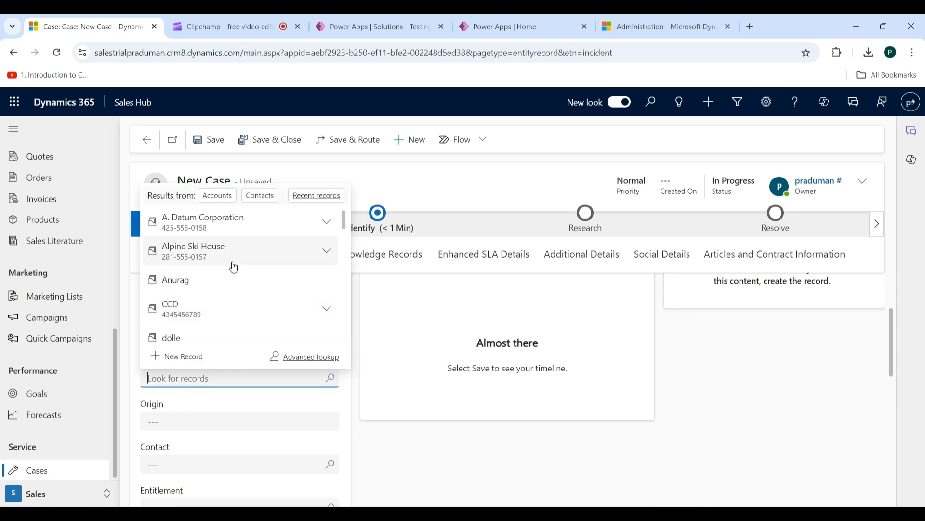
pyautogui.click(237, 230)
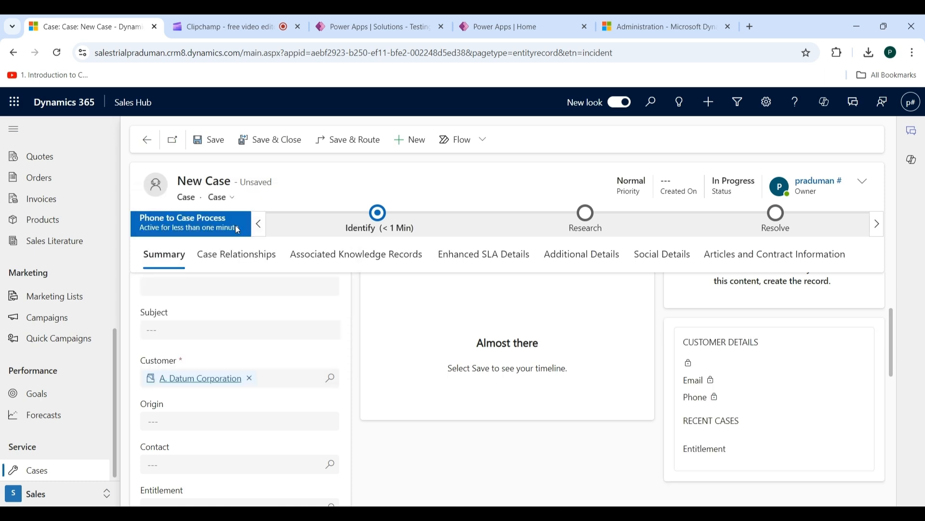
pyautogui.scroll(2, 231, 313)
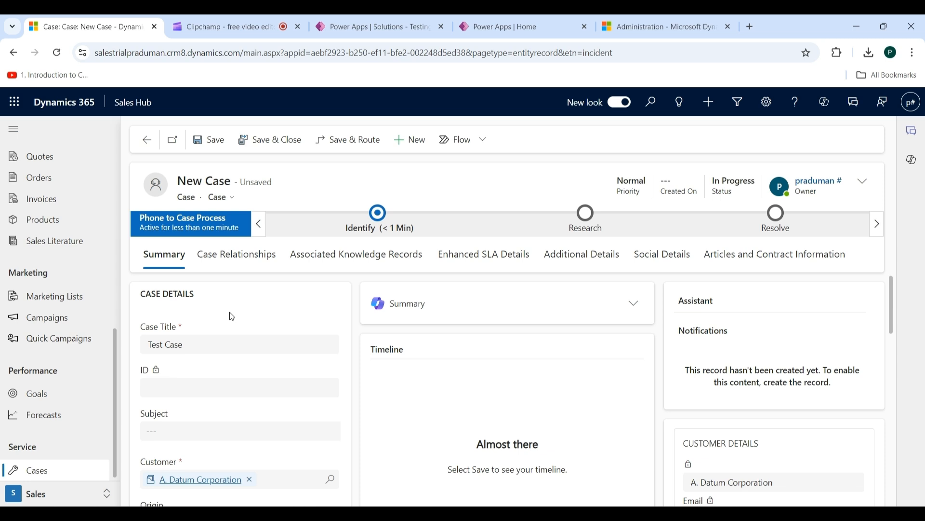
pyautogui.click(214, 142)
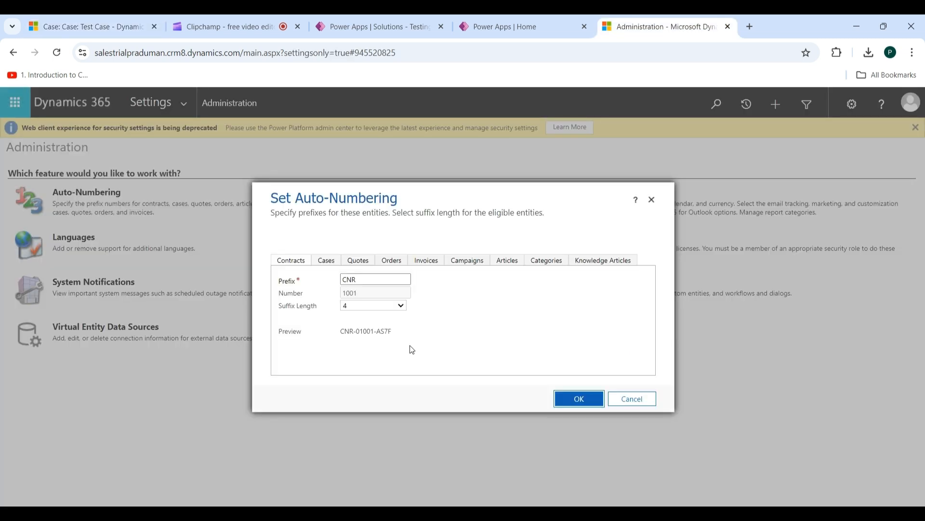
# Check the number and preview for cases in the Set Auto-Numbering dialog.
pyautogui.click(327, 261)
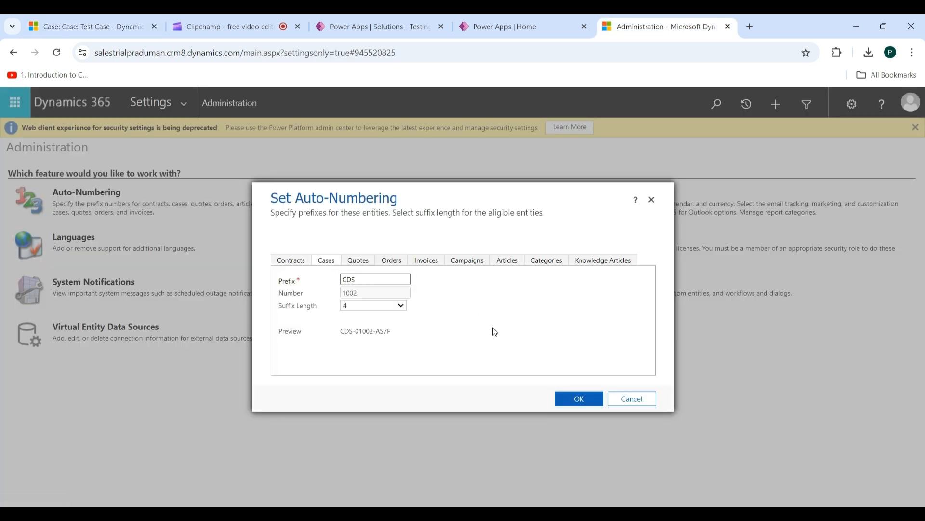